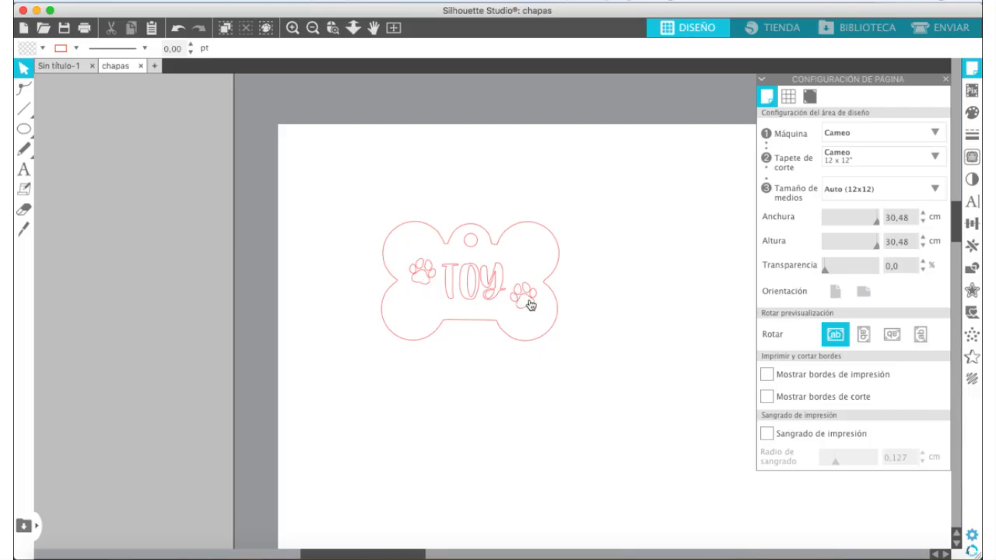
{"action": "left_click", "coordinate": [529, 292]}
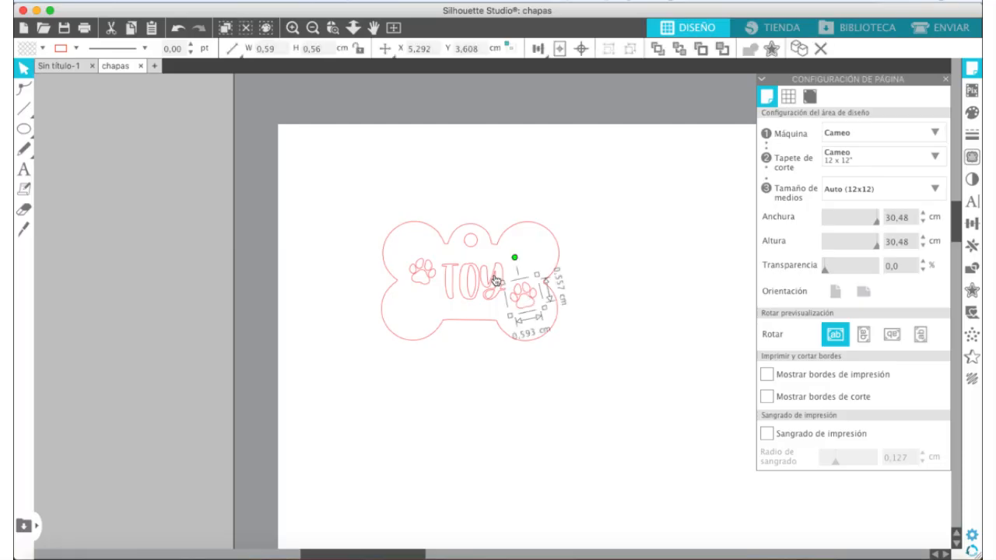
{"action": "left_click", "coordinate": [495, 280]}
{"action": "left_click", "coordinate": [600, 218]}
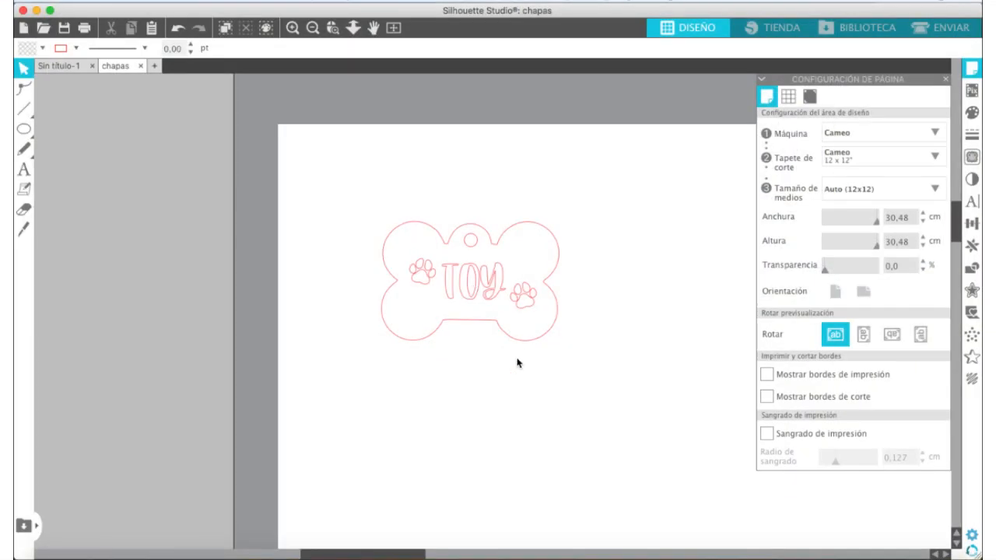
Draw a circle about 2.7 cm in diameter beside the bone tag, and delete it
{"action": "scroll", "coordinate": [486, 386], "scroll_direction": "right", "scroll_amount": 2}
{"action": "scroll", "coordinate": [486, 387], "scroll_direction": "right", "scroll_amount": 5}
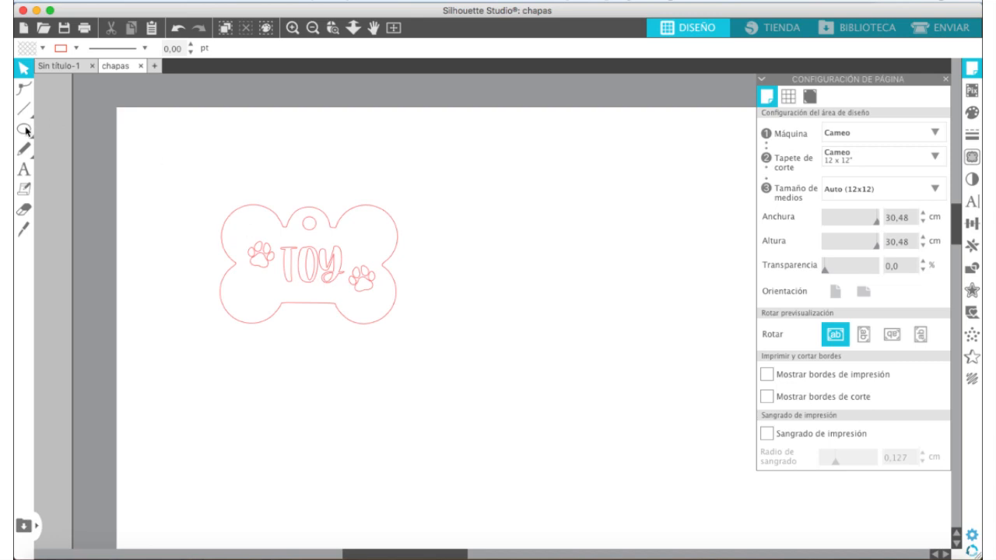
{"action": "mouse_move", "coordinate": [23, 132]}
{"action": "left_click", "coordinate": [84, 129]}
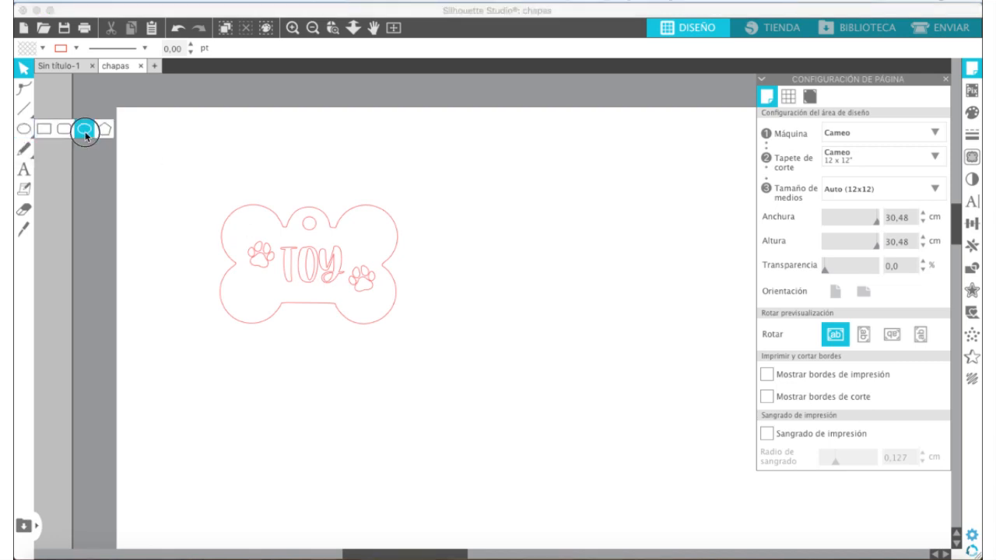
{"action": "left_click_drag", "start_coordinate": [479, 196], "coordinate": [595, 318]}
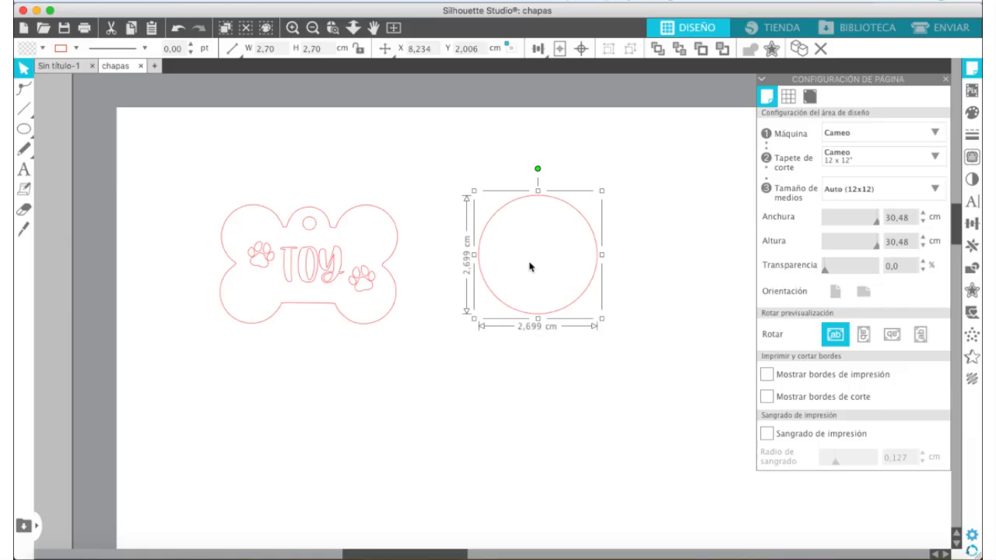
{"action": "key", "text": "Delete"}
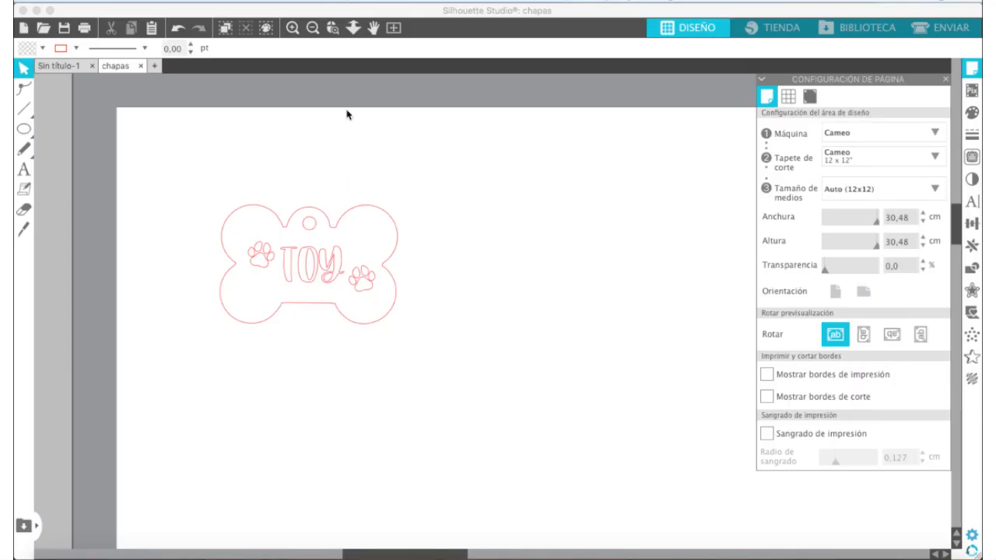
Set the page's media size to A4 (210 x 297 mm)
{"action": "left_click", "coordinate": [394, 29]}
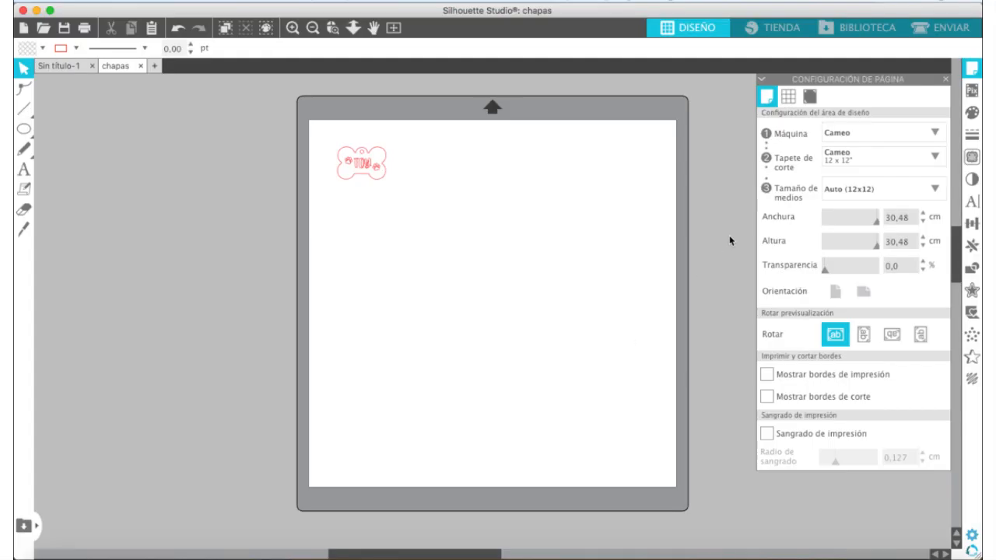
{"action": "left_click", "coordinate": [833, 194]}
{"action": "left_click", "coordinate": [830, 311]}
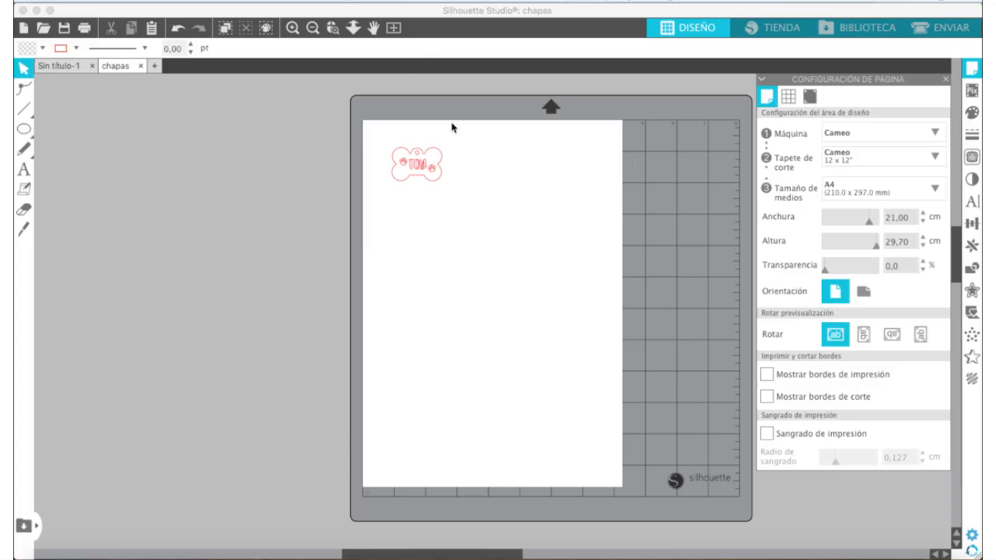
Move the complete bone tag design inward, away from the page's upper-left corner
{"action": "left_click_drag", "start_coordinate": [451, 136], "coordinate": [377, 201]}
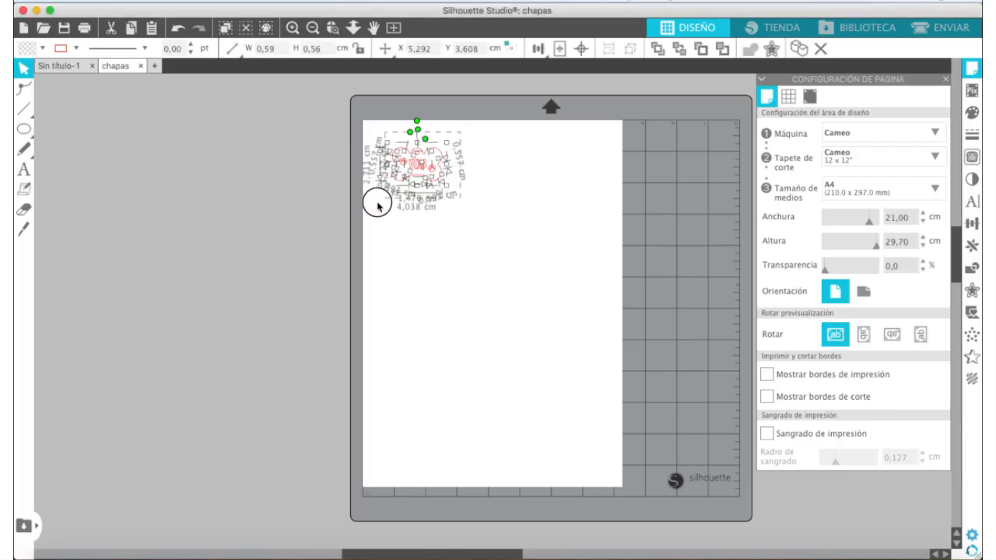
{"action": "left_click_drag", "start_coordinate": [415, 155], "coordinate": [393, 139]}
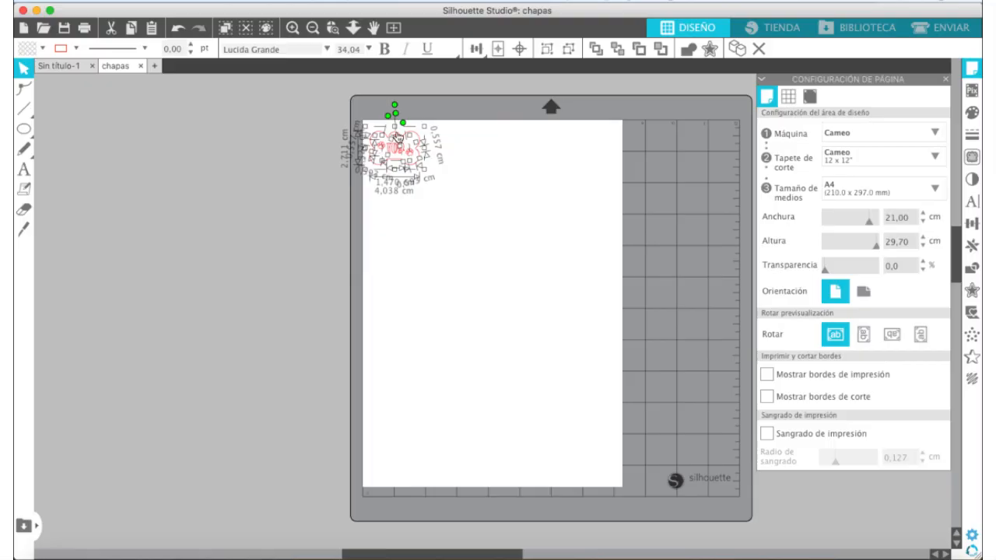
{"action": "left_click_drag", "start_coordinate": [394, 139], "coordinate": [465, 188]}
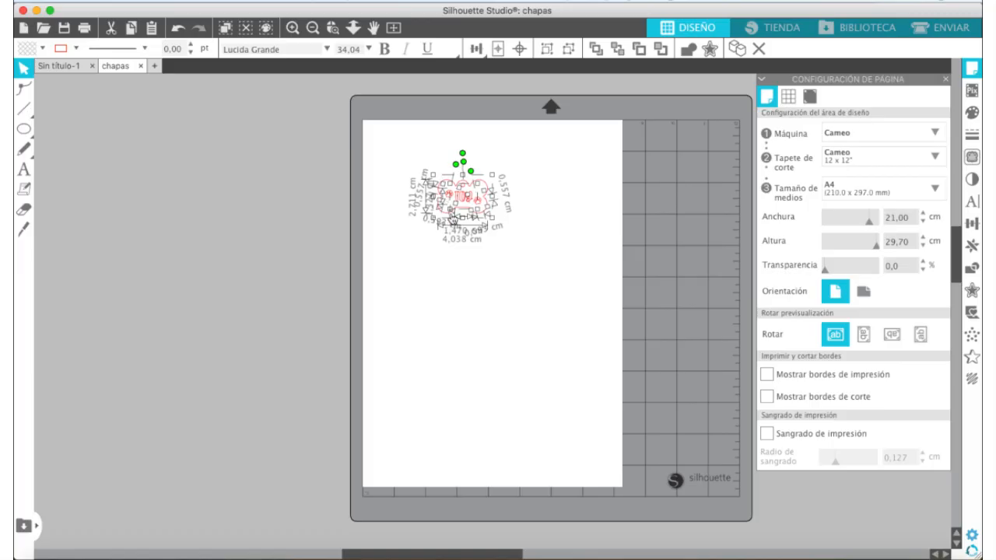
{"action": "left_click_drag", "start_coordinate": [481, 192], "coordinate": [482, 194]}
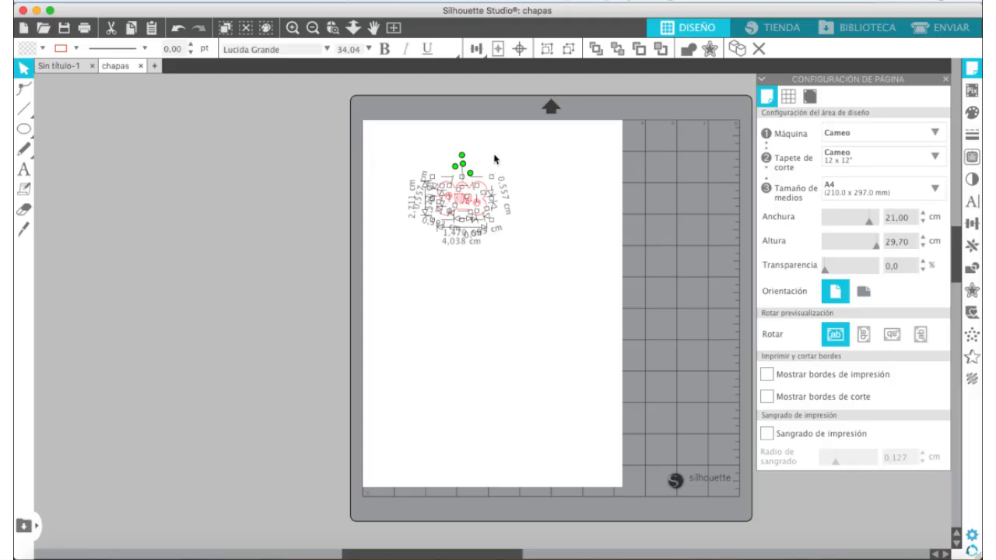
{"action": "left_click", "coordinate": [514, 181]}
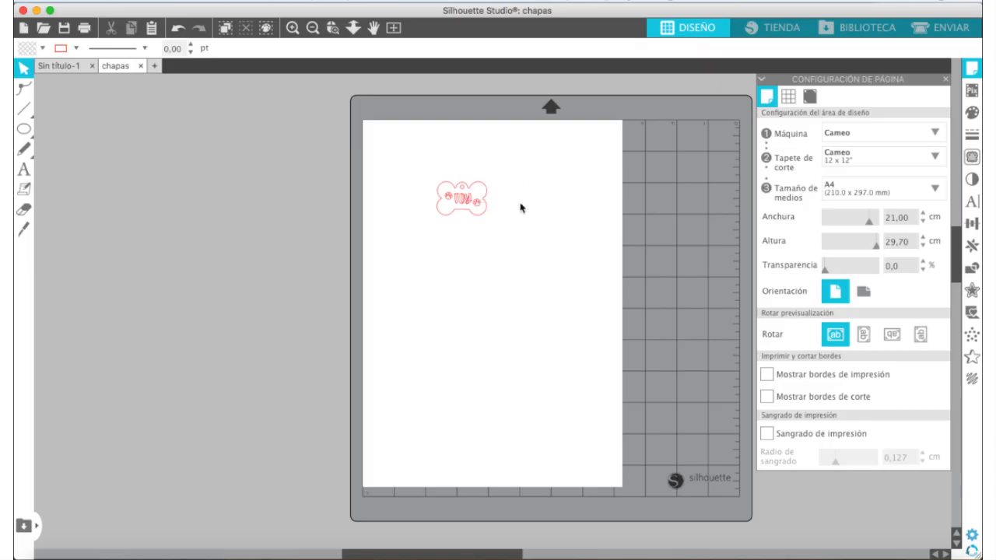
Try a page transparency of 51% to show the mat's grid, and set it back to 0%
{"action": "left_click", "coordinate": [827, 269]}
{"action": "left_click_drag", "start_coordinate": [827, 268], "coordinate": [852, 274]}
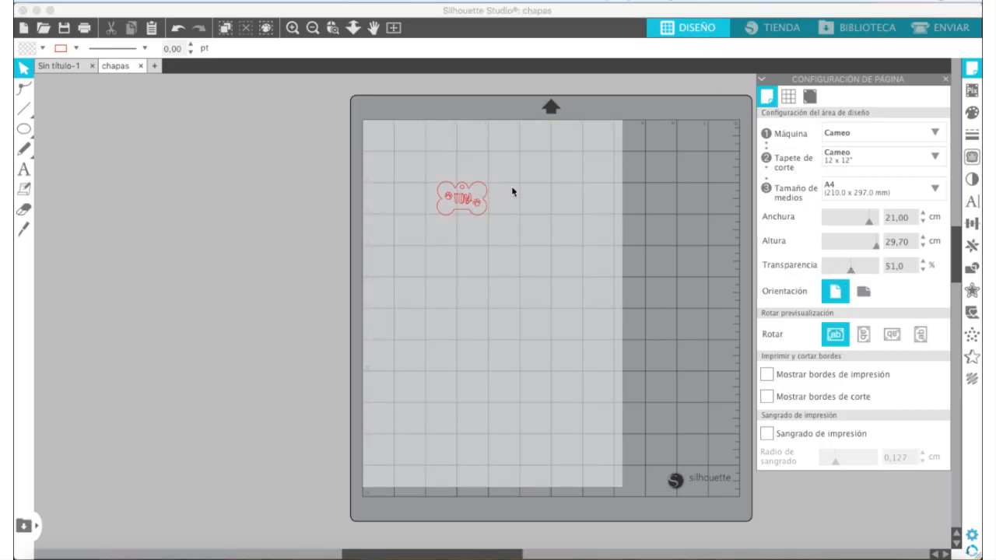
{"action": "left_click_drag", "start_coordinate": [850, 270], "coordinate": [811, 276]}
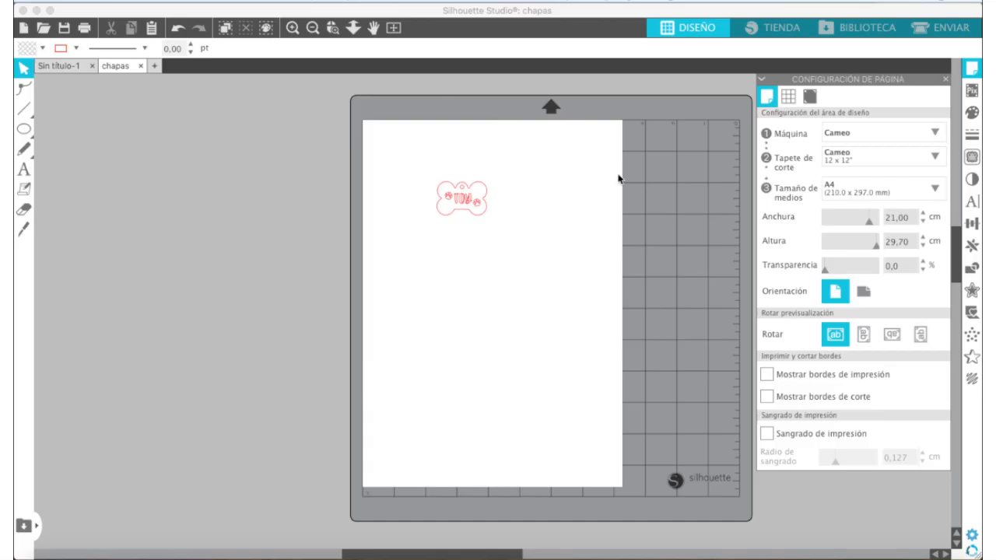
{"action": "left_click", "coordinate": [354, 158]}
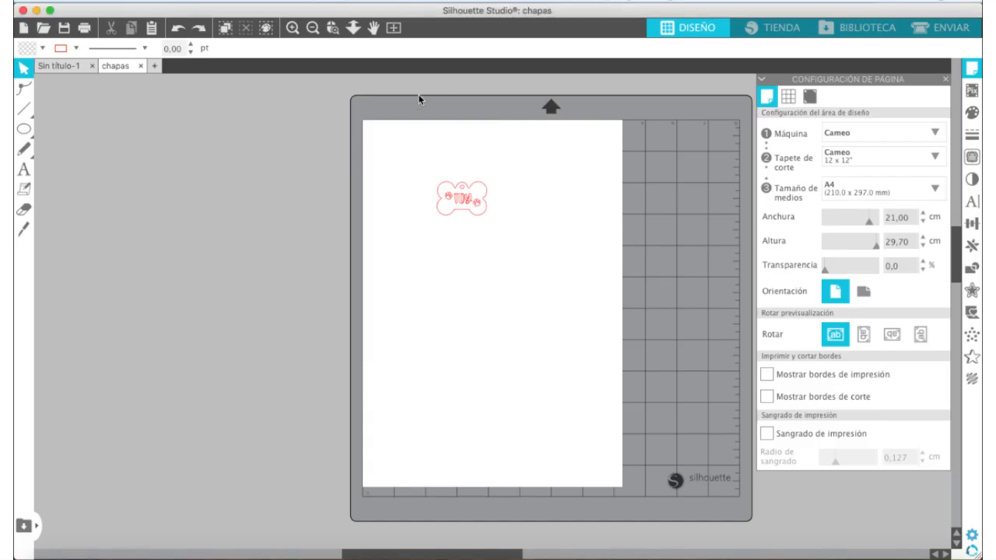
Try the concentric line fill on the TOY text and both paw prints, and settle on the stripe effect with 0.030 cm spacing
{"action": "left_click", "coordinate": [333, 28]}
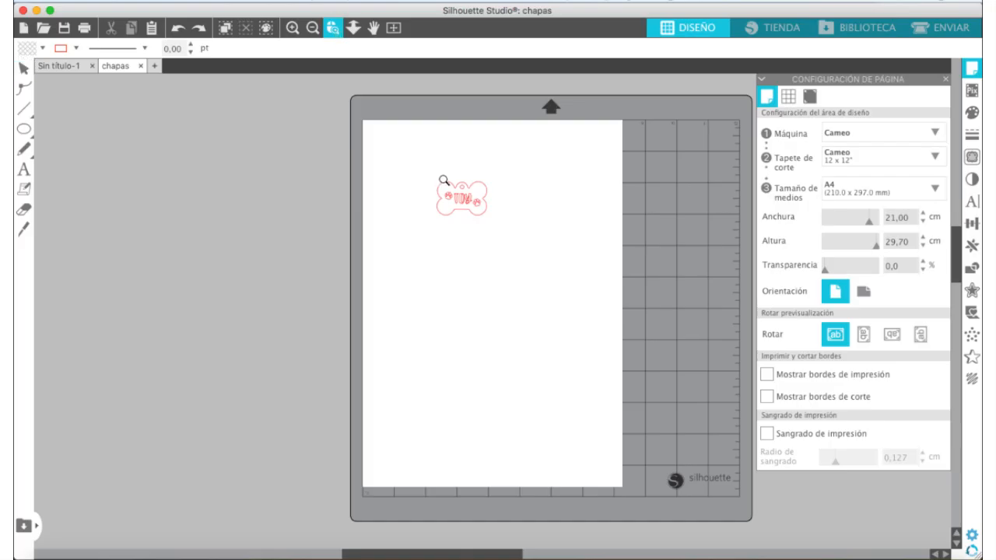
{"action": "left_click_drag", "start_coordinate": [428, 175], "coordinate": [502, 226]}
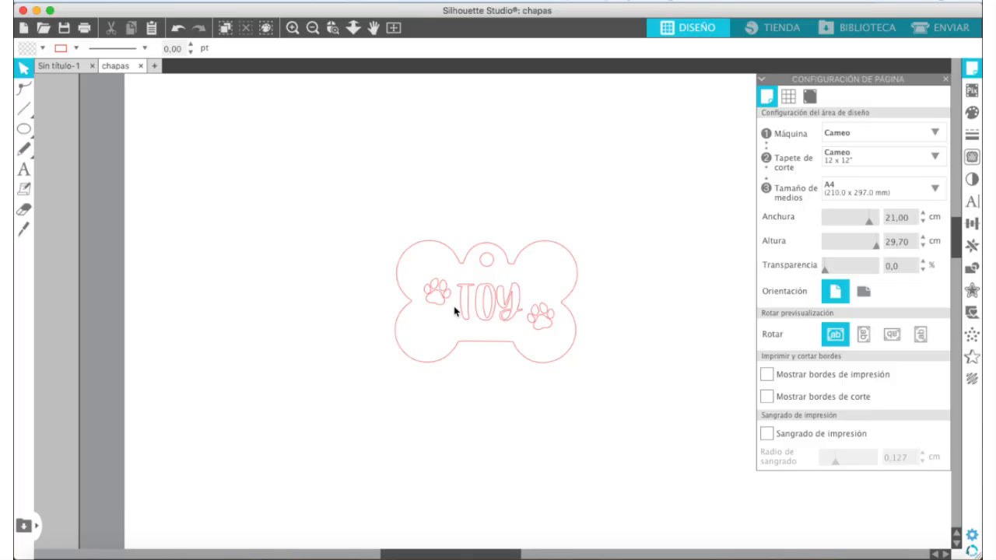
{"action": "left_click_drag", "start_coordinate": [378, 275], "coordinate": [573, 349]}
{"action": "left_click", "coordinate": [508, 299], "text": "shift"}
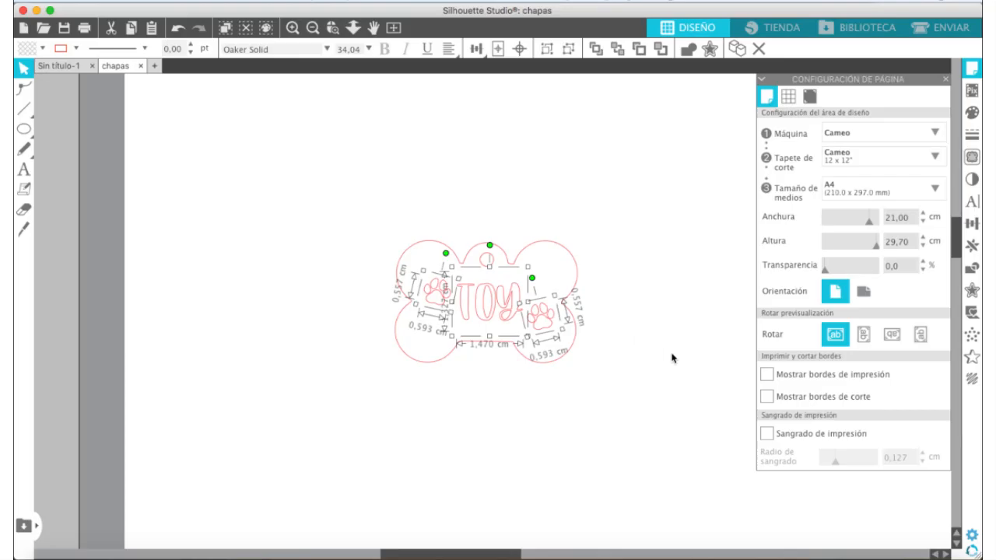
{"action": "left_click", "coordinate": [972, 380]}
{"action": "left_click", "coordinate": [889, 166]}
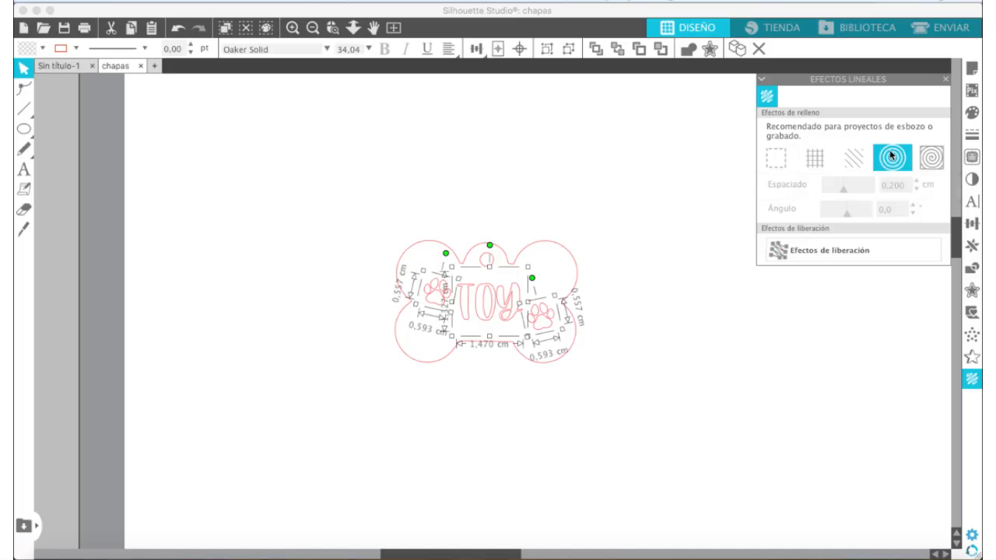
{"action": "left_click", "coordinate": [852, 159]}
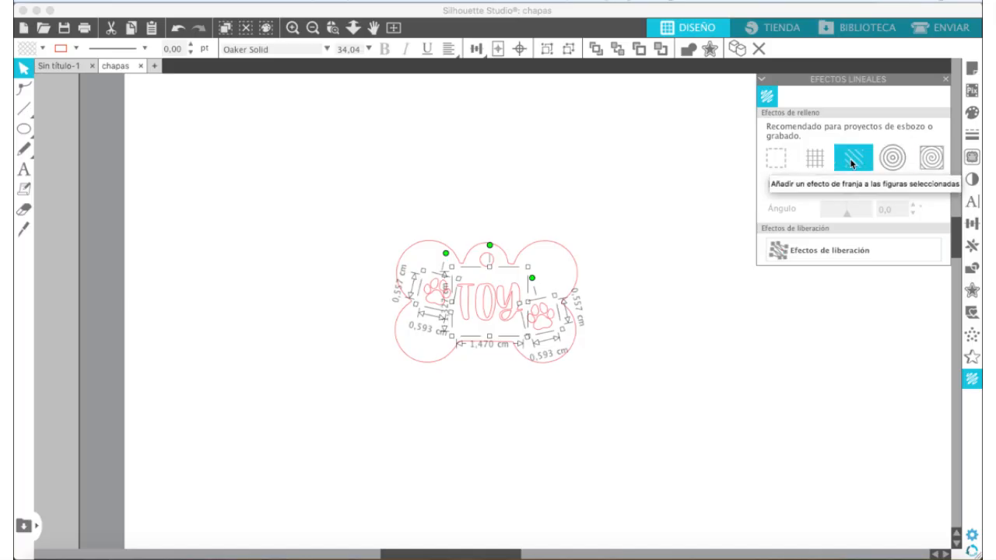
{"action": "left_click", "coordinate": [886, 161]}
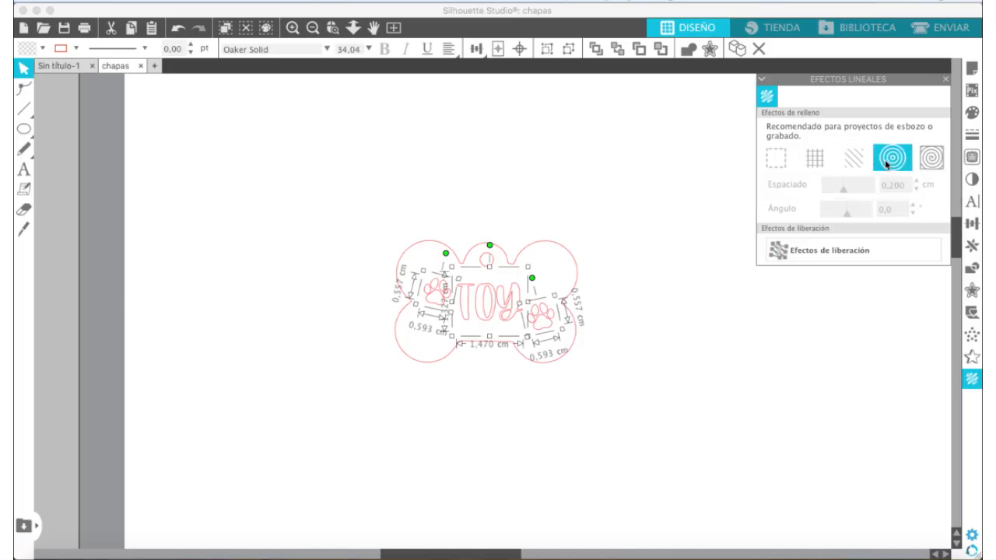
{"action": "left_click_drag", "start_coordinate": [842, 191], "coordinate": [826, 193]}
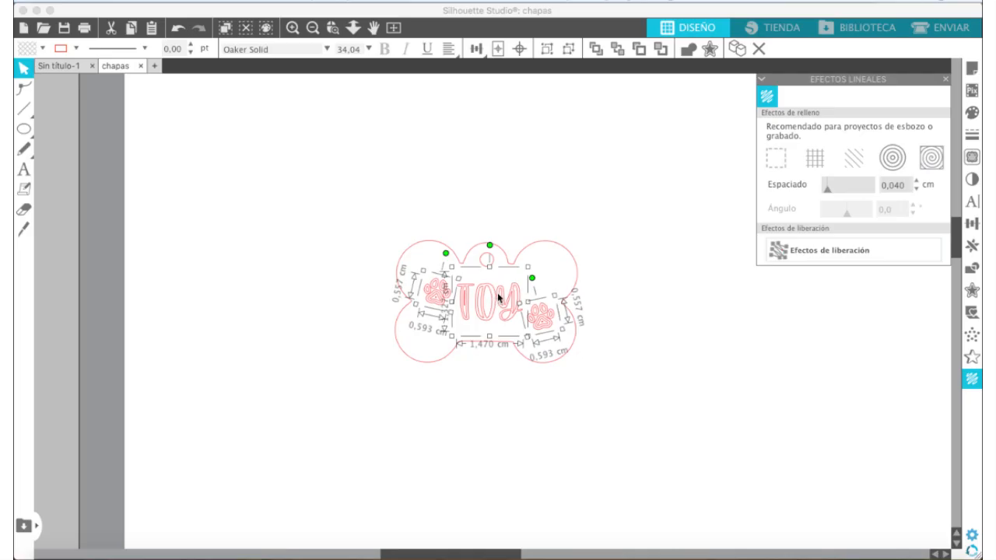
{"action": "left_click", "coordinate": [852, 159]}
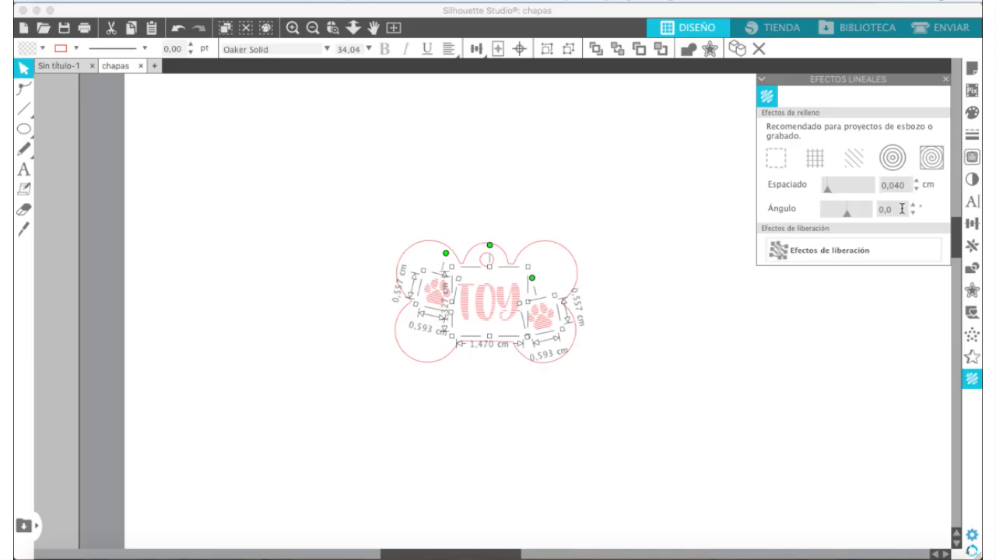
{"action": "left_click", "coordinate": [917, 190]}
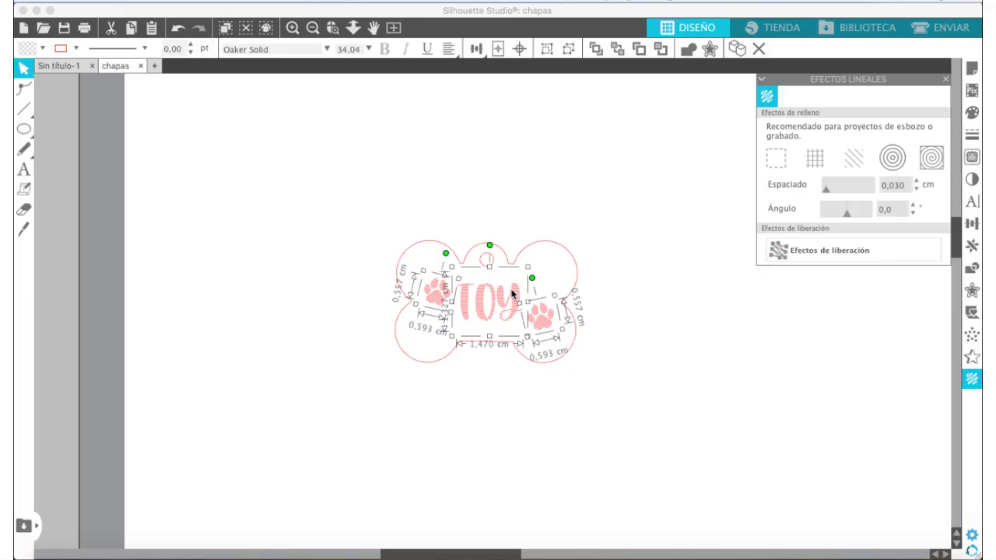
Add plain outlines without a line fill over the striped TOY text and both paw prints
{"action": "left_click", "coordinate": [437, 301]}
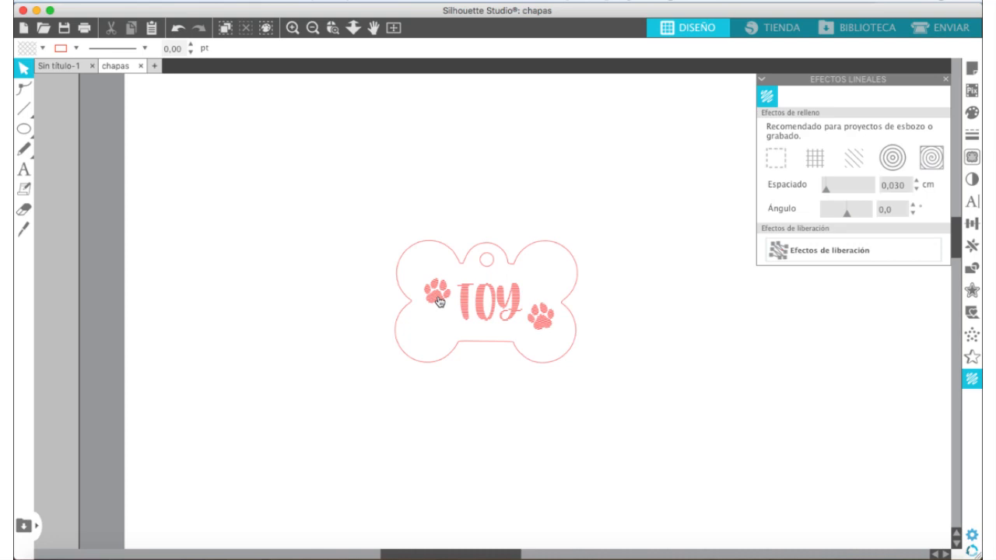
{"action": "left_click", "coordinate": [438, 302]}
{"action": "left_click", "coordinate": [483, 306], "text": "shift"}
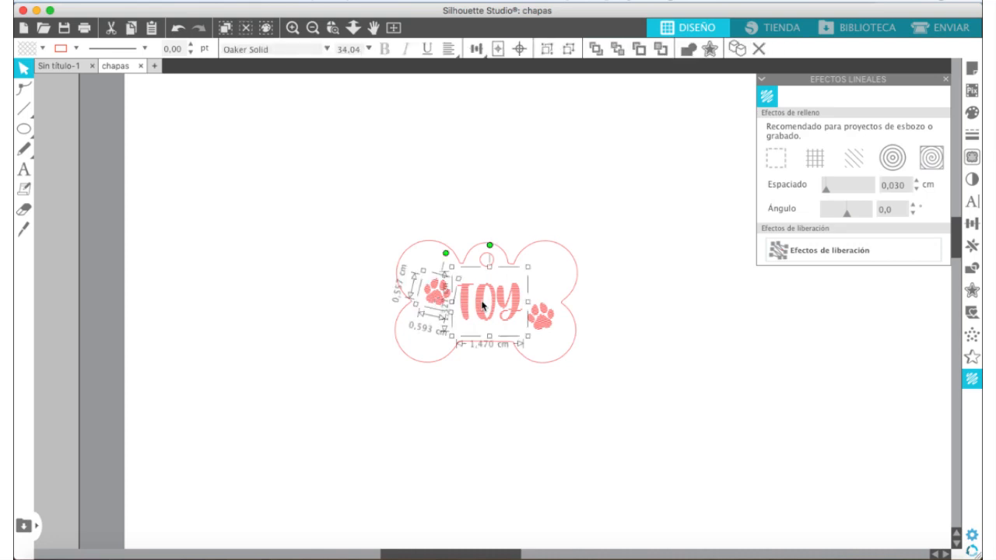
{"action": "left_click", "coordinate": [549, 330], "text": "shift"}
{"action": "left_click", "coordinate": [782, 160]}
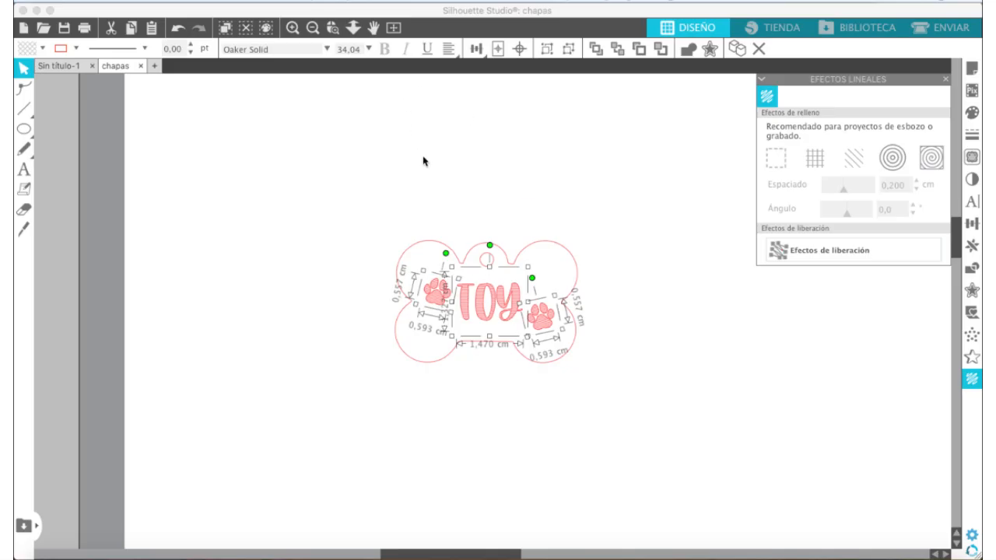
{"action": "left_click", "coordinate": [549, 226]}
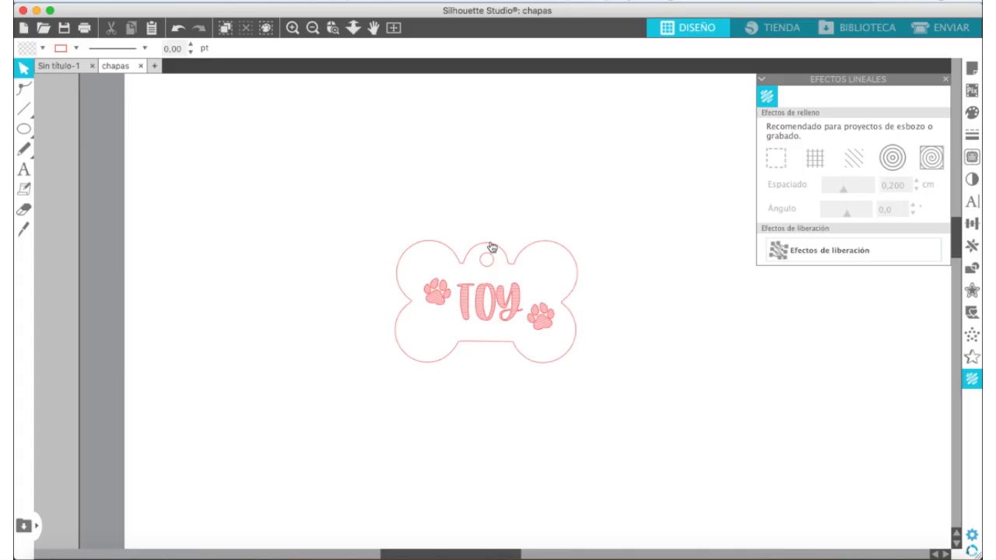
{"action": "left_click", "coordinate": [293, 28]}
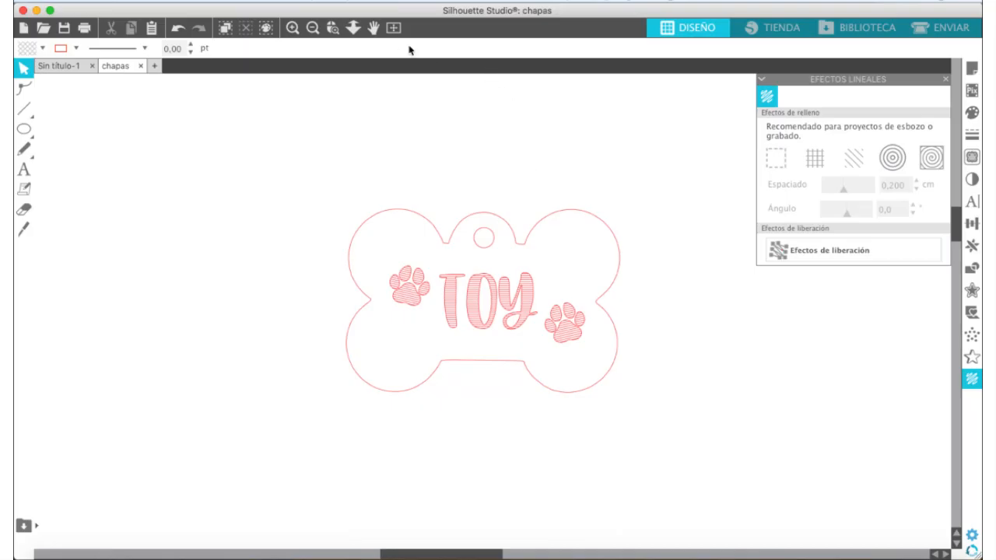
Switch to the send settings and set the complete tag design to No cortar for tool 1
{"action": "left_click", "coordinate": [393, 28]}
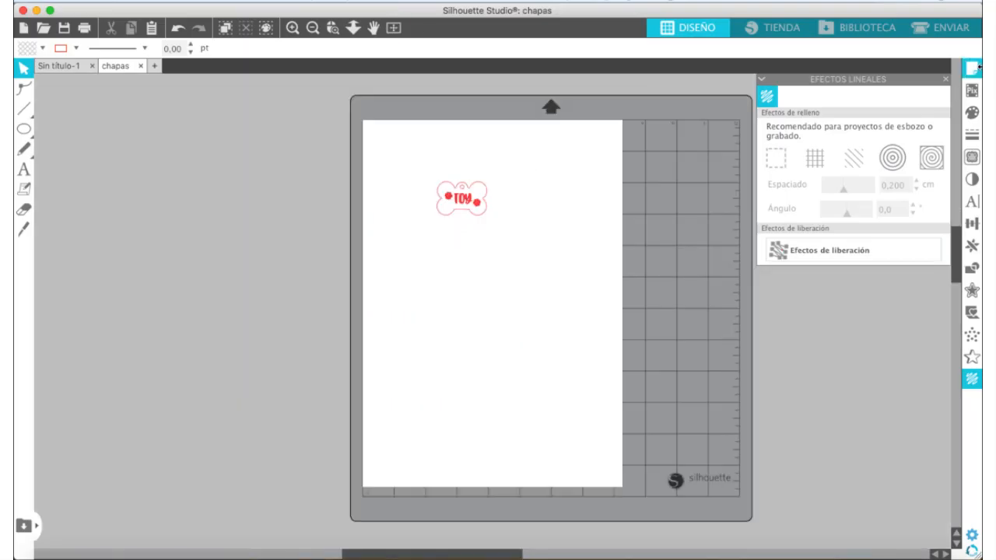
{"action": "left_click", "coordinate": [950, 28]}
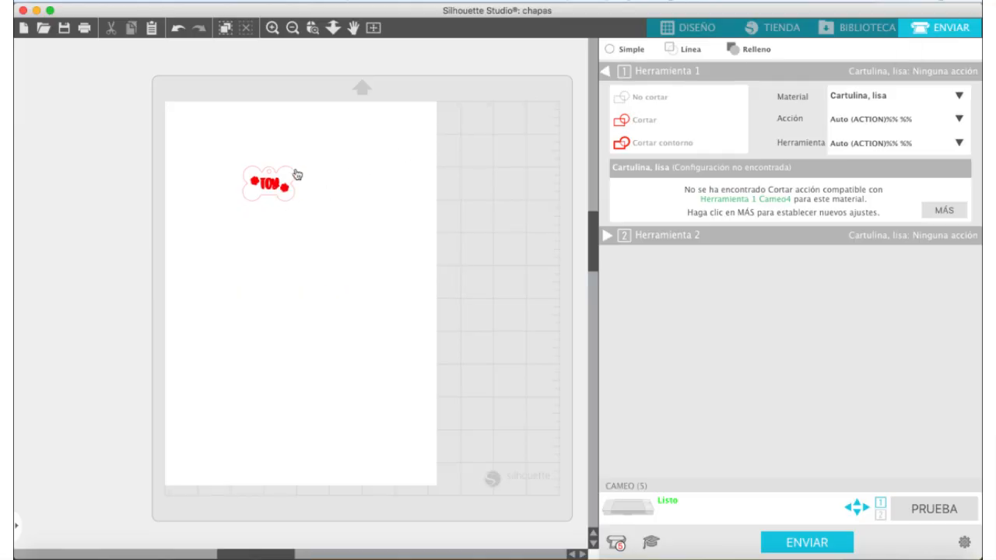
{"action": "left_click", "coordinate": [217, 153]}
{"action": "left_click_drag", "start_coordinate": [217, 153], "coordinate": [327, 238]}
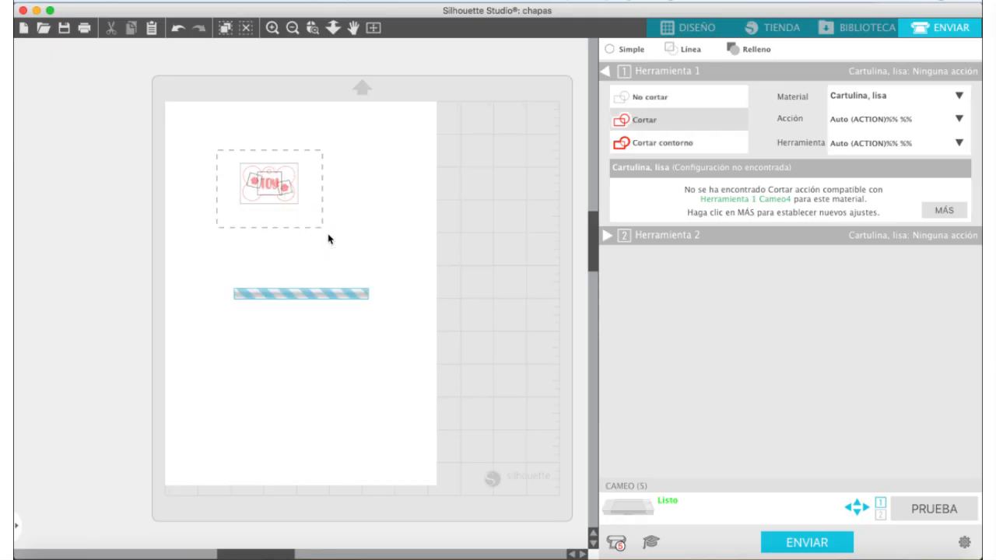
{"action": "left_click", "coordinate": [658, 98]}
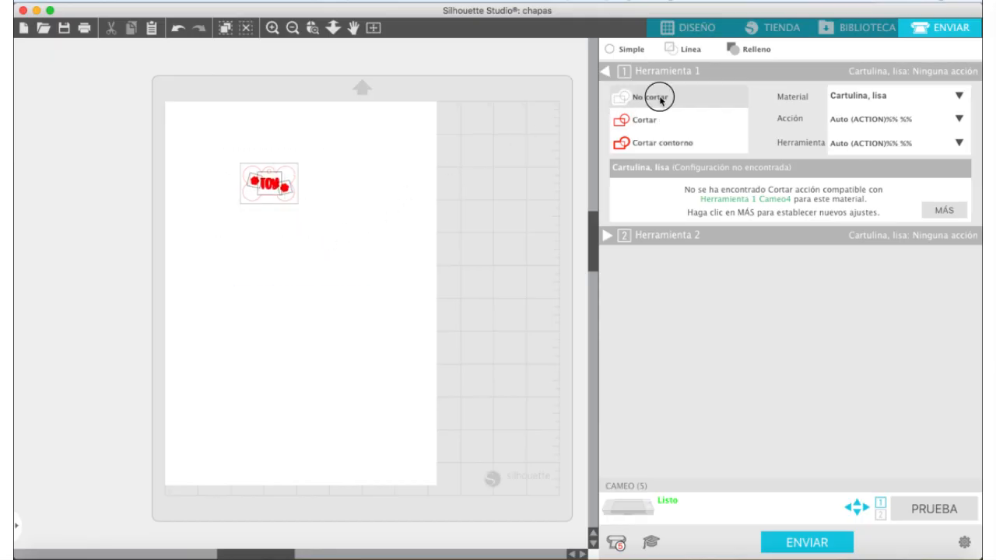
{"action": "left_click", "coordinate": [386, 140]}
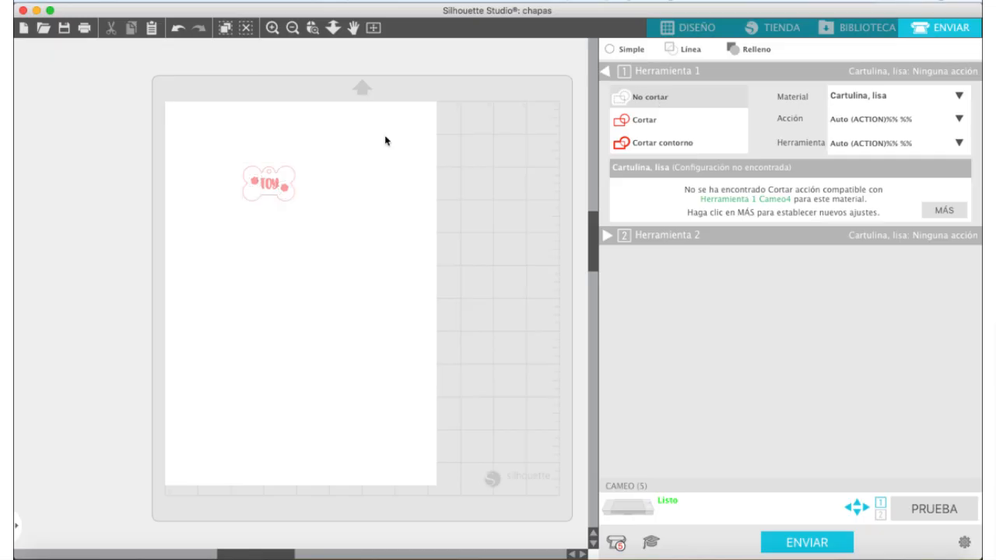
Compare Cortar and Cortar contorno on the bone outline for tool 1, leaving Cortar contorno assigned
{"action": "left_click", "coordinate": [294, 173]}
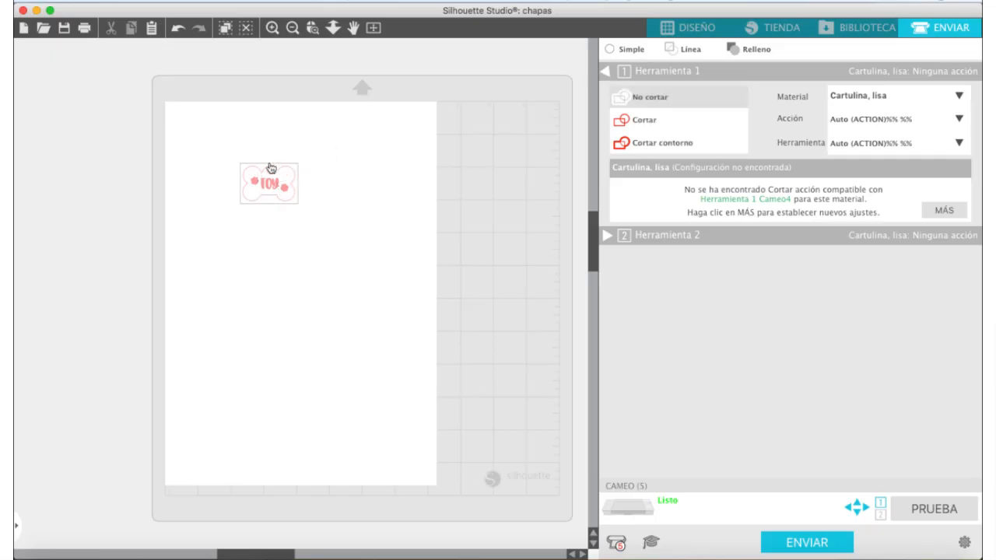
{"action": "left_click", "coordinate": [643, 144]}
{"action": "left_click", "coordinate": [644, 130]}
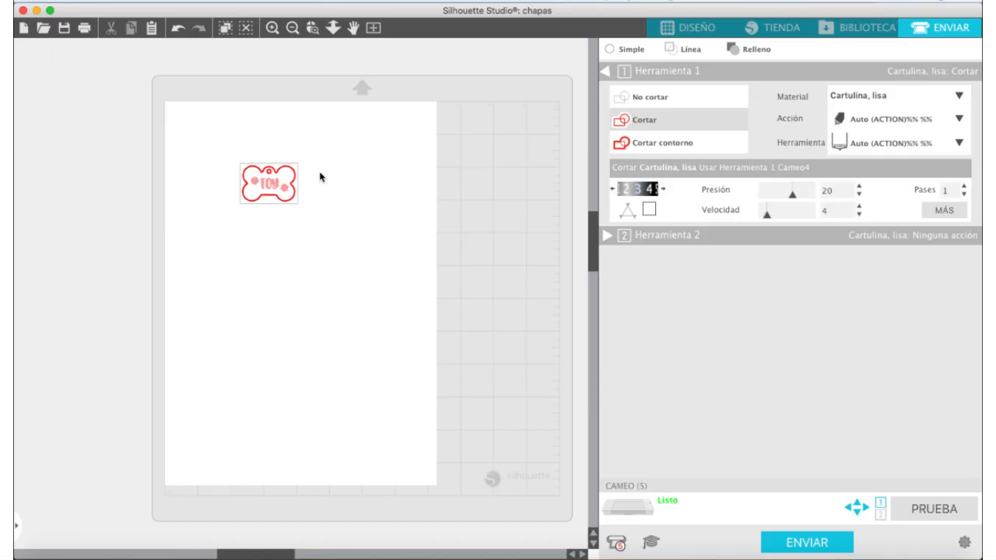
{"action": "left_click", "coordinate": [665, 148]}
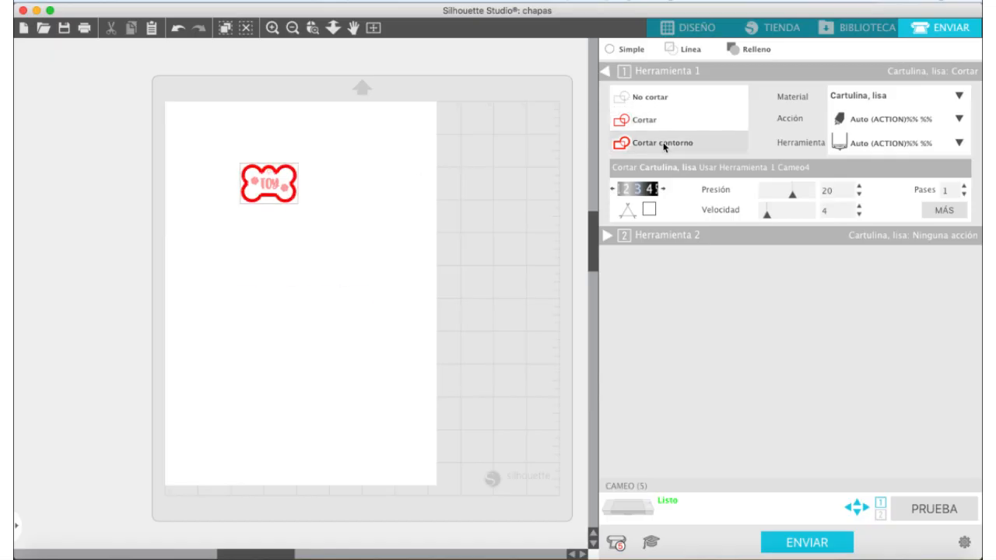